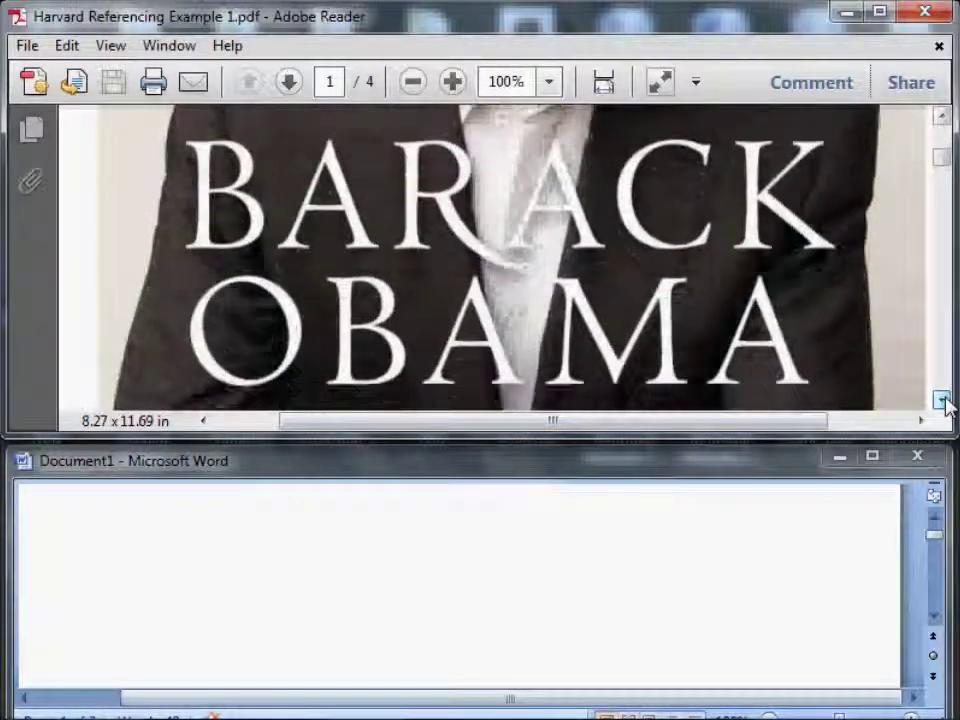
Enter the author and main title from the PDF's book cover in the Word document as "Barack Obama The Audacity of Hope".
left_click(255, 562)
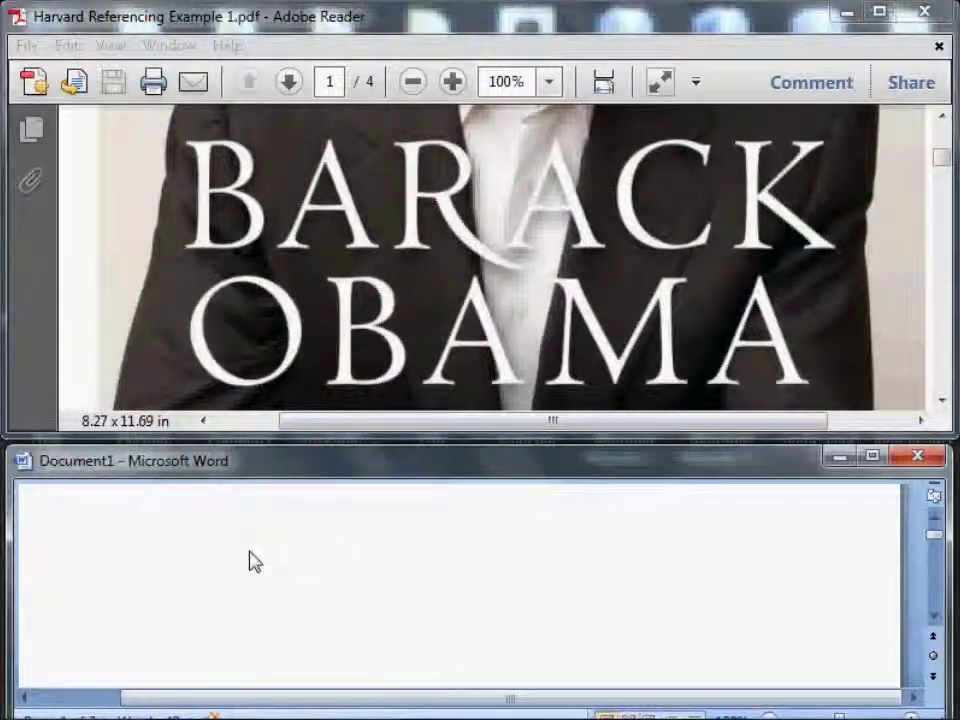
type("Barack Obama")
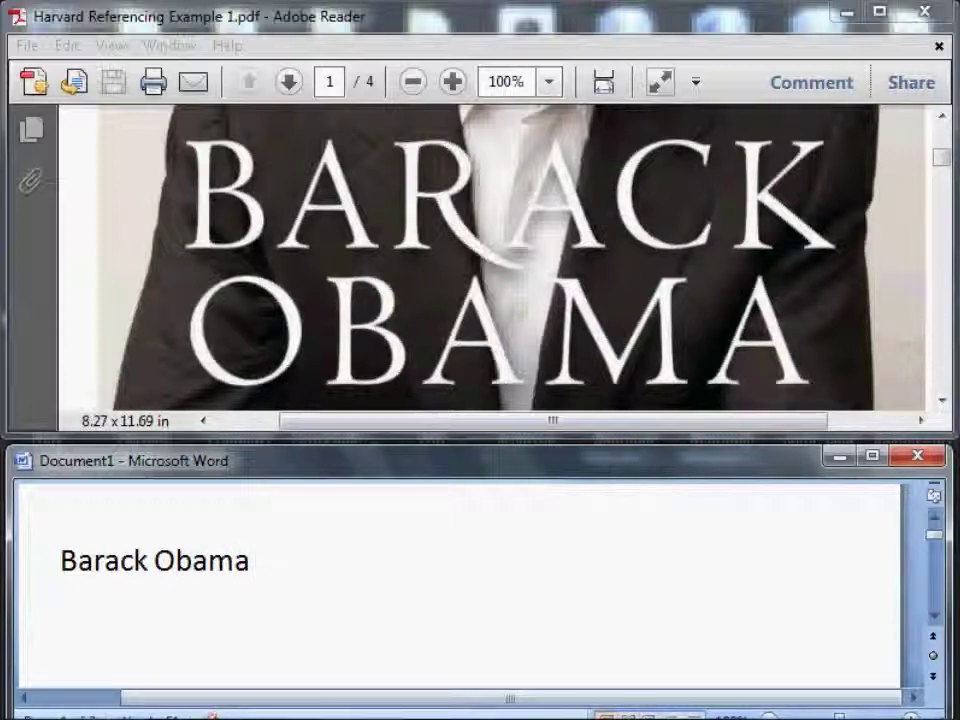
left_click(941, 399)
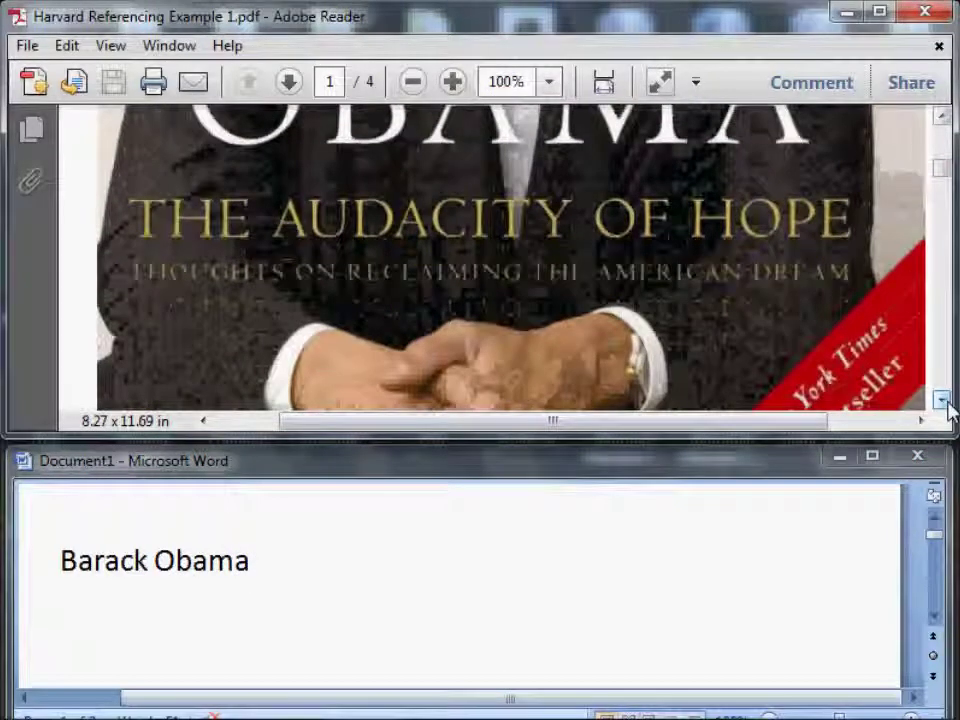
left_click(278, 572)
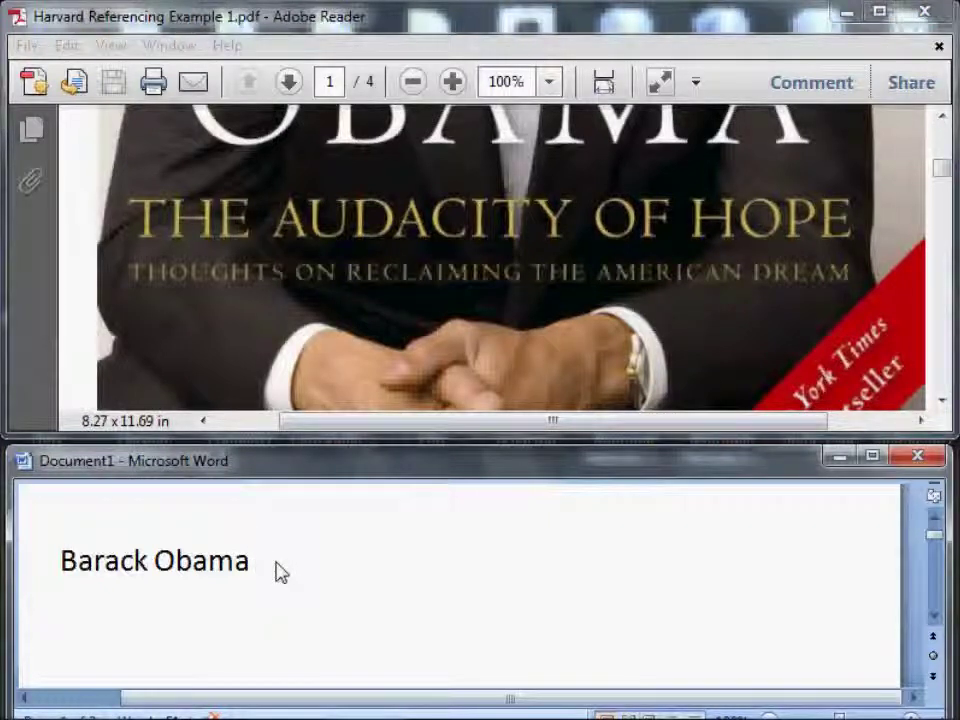
type("The Au")
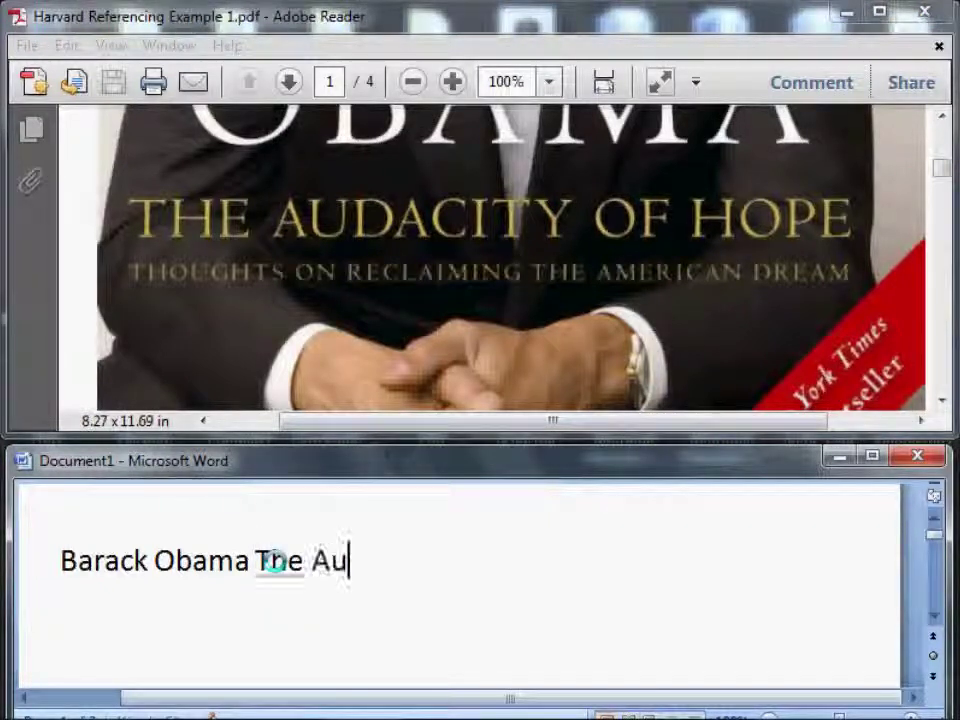
type("dacity of Hope")
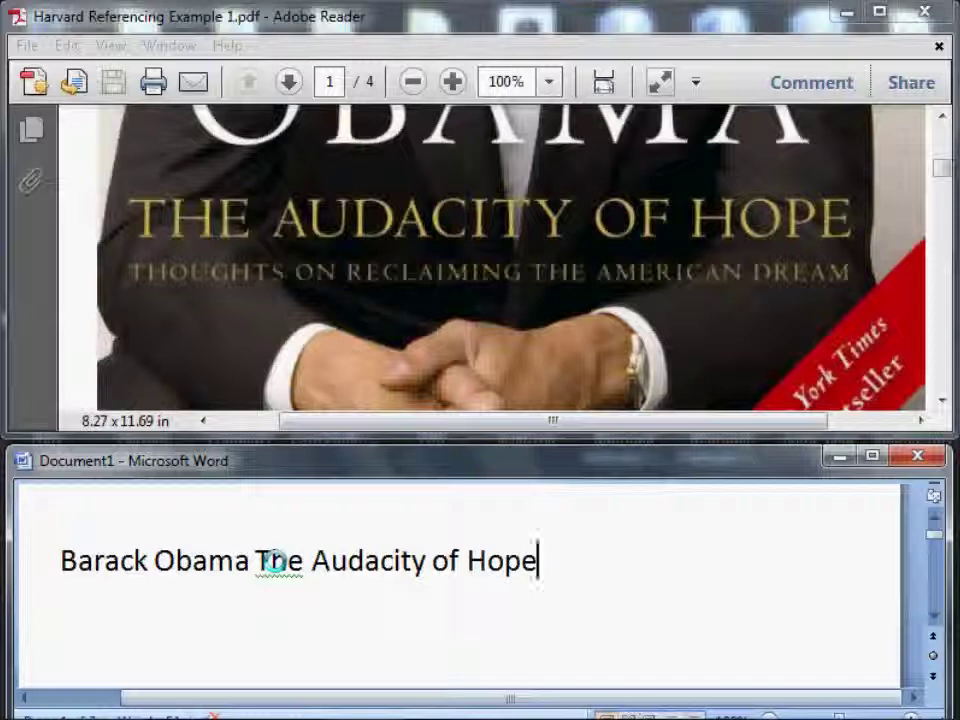
Add the subtitle ": Thoughts on Reclaiming the American Dream." after the book's main title.
type(":")
type(" T")
type("hought")
type("s on Recl")
type("aiming the")
type(" American ")
type("Dream")
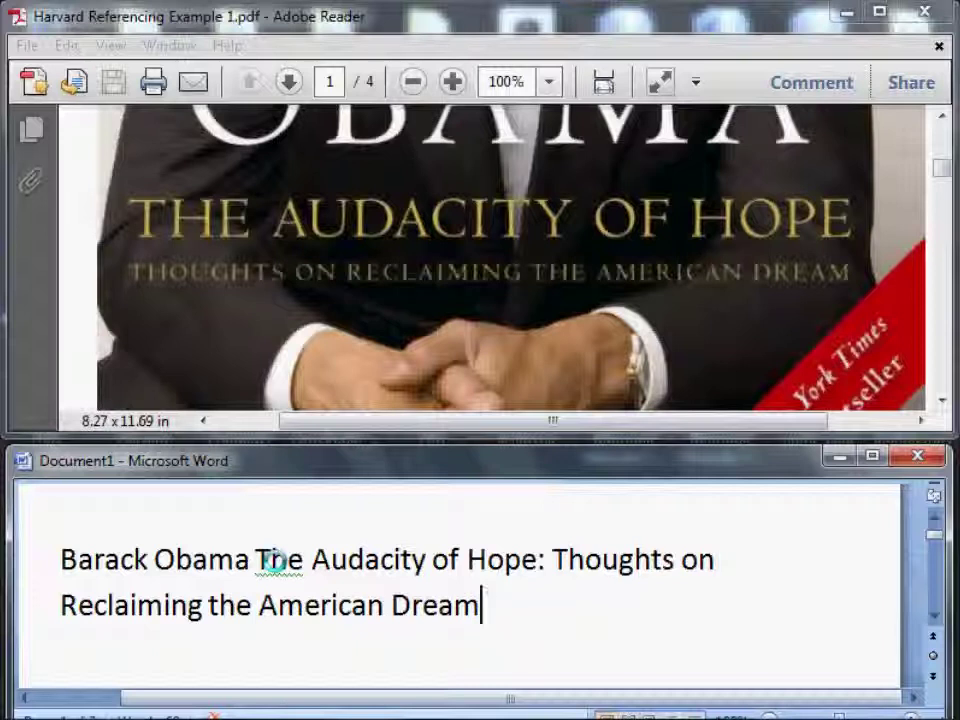
type(".")
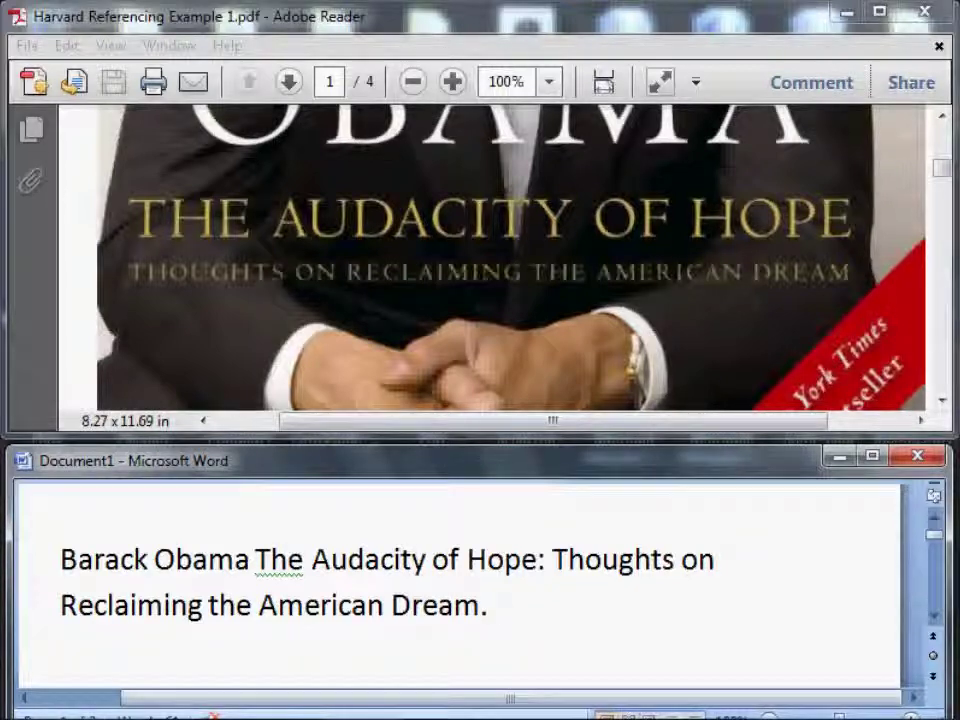
Add the publication details "2007 Edinburgh: Canongate" after the title, taking them from the PDF's copyright page.
left_click(941, 398)
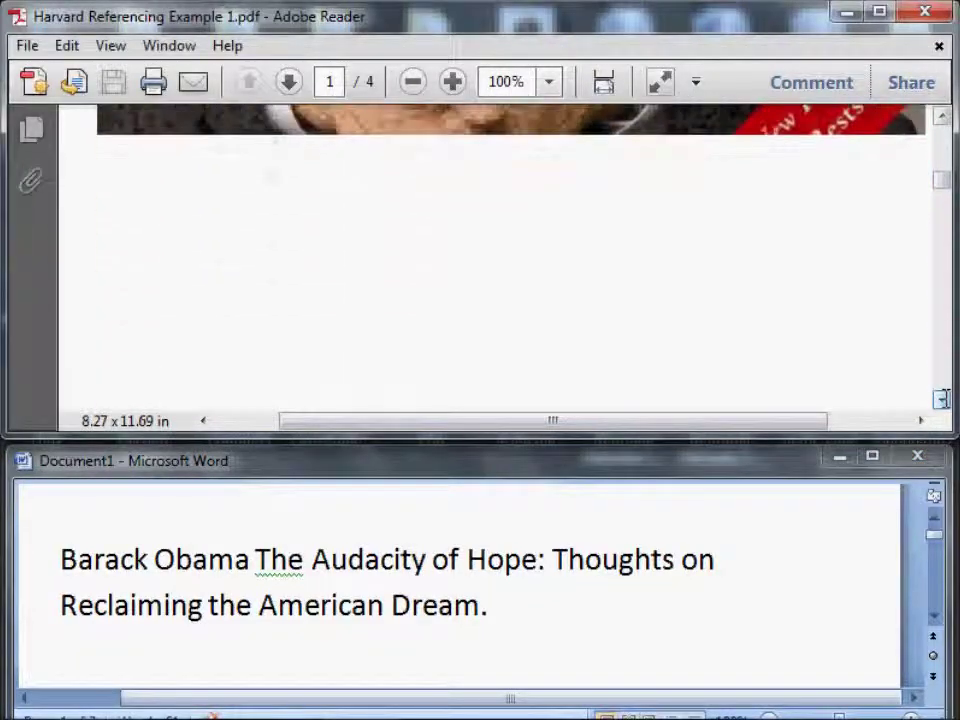
left_click_drag(941, 398, 941, 398)
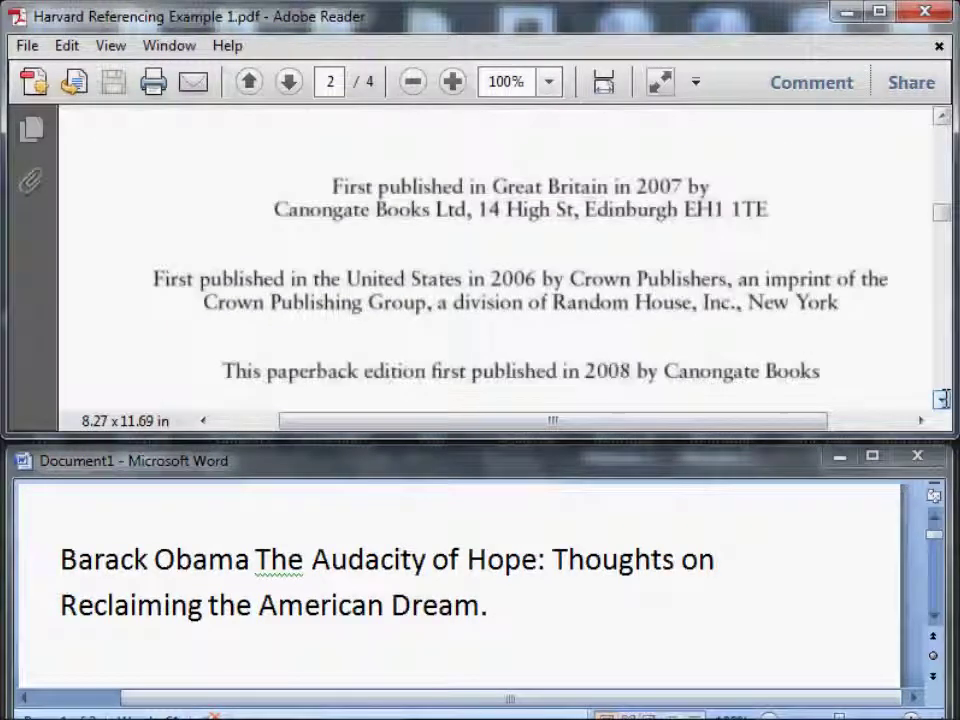
left_click(529, 621)
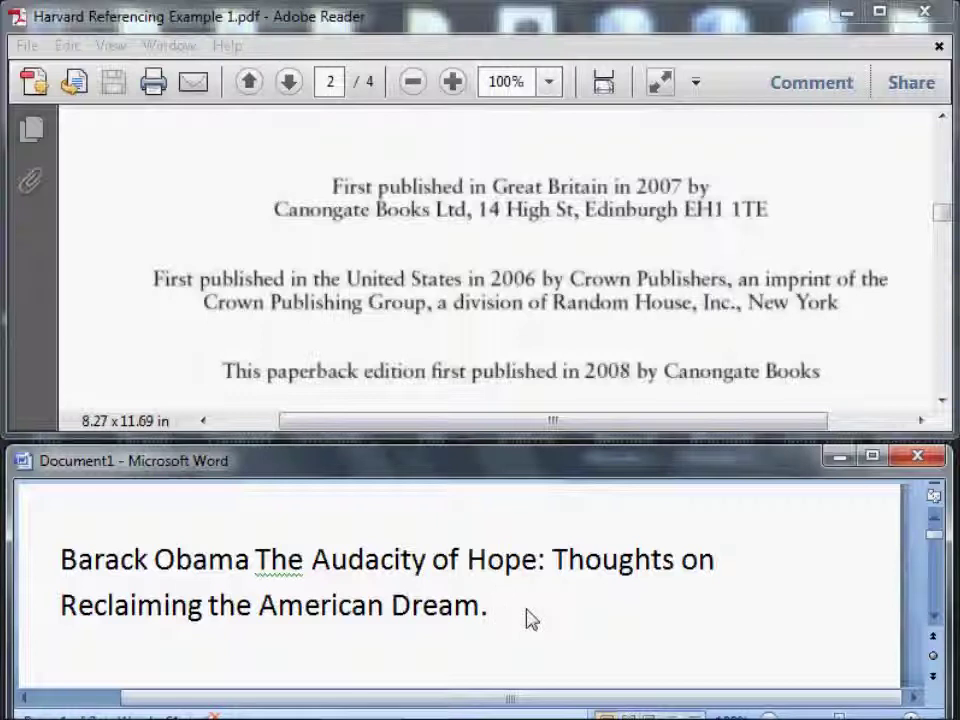
type("2007")
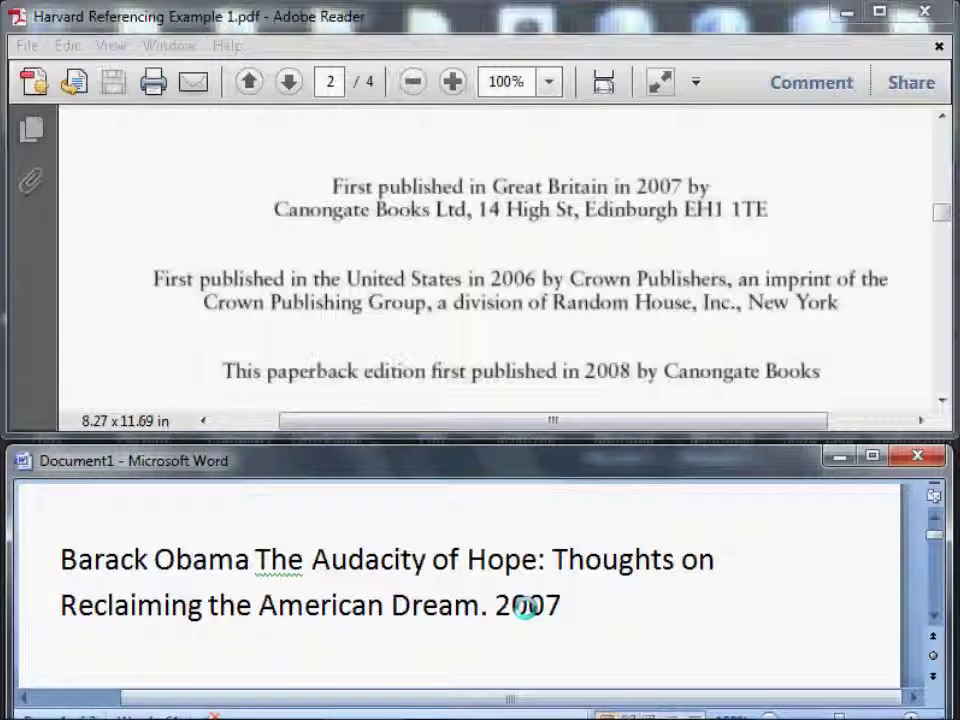
type("Edinburgh: Canongate")
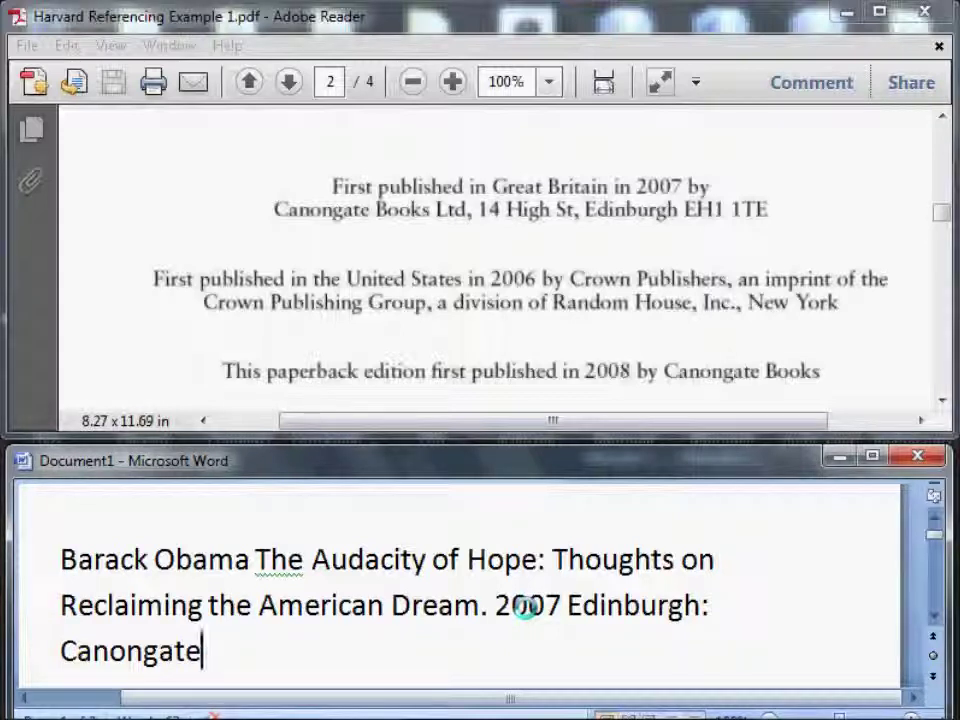
Enlarge the Word window upward and add a bold "References" heading below the book details.
key("Return")
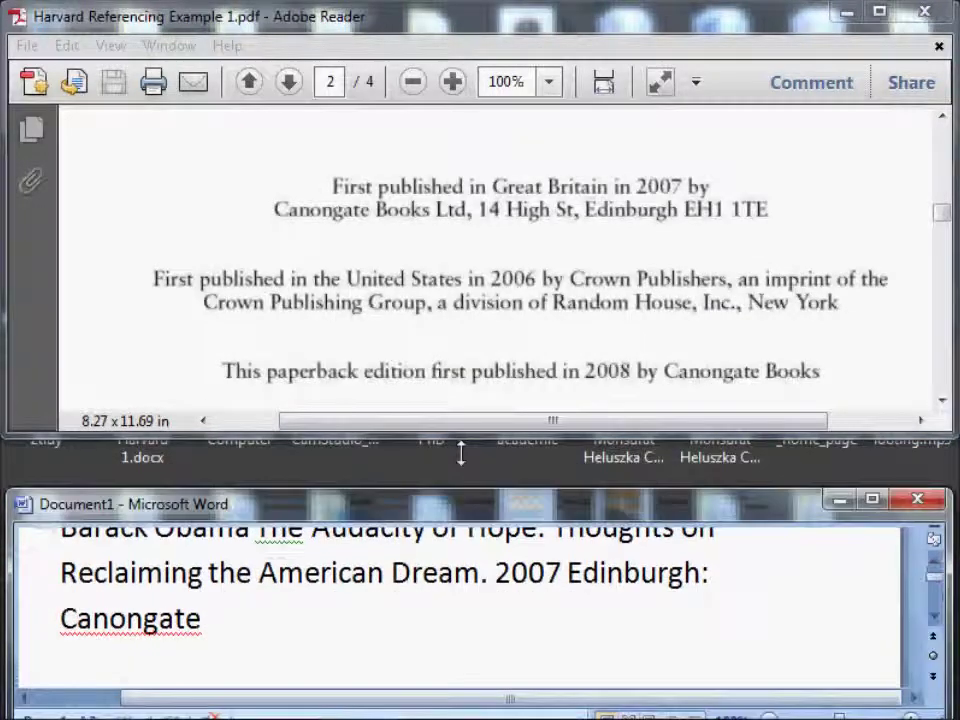
left_click_drag(522, 450, 522, 90)
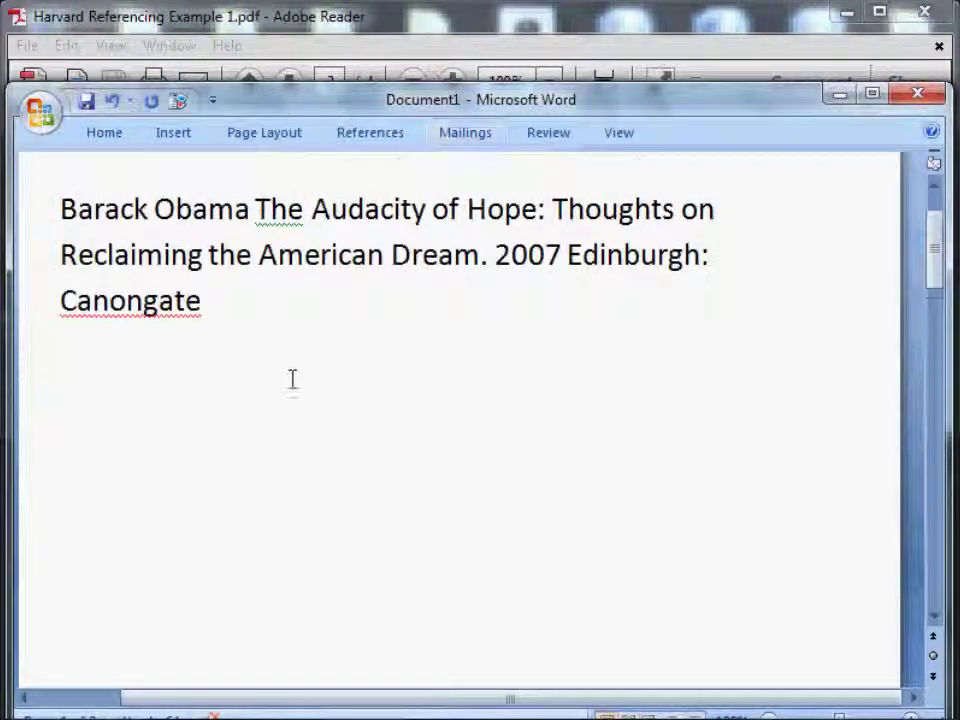
key("Return")
type("Re")
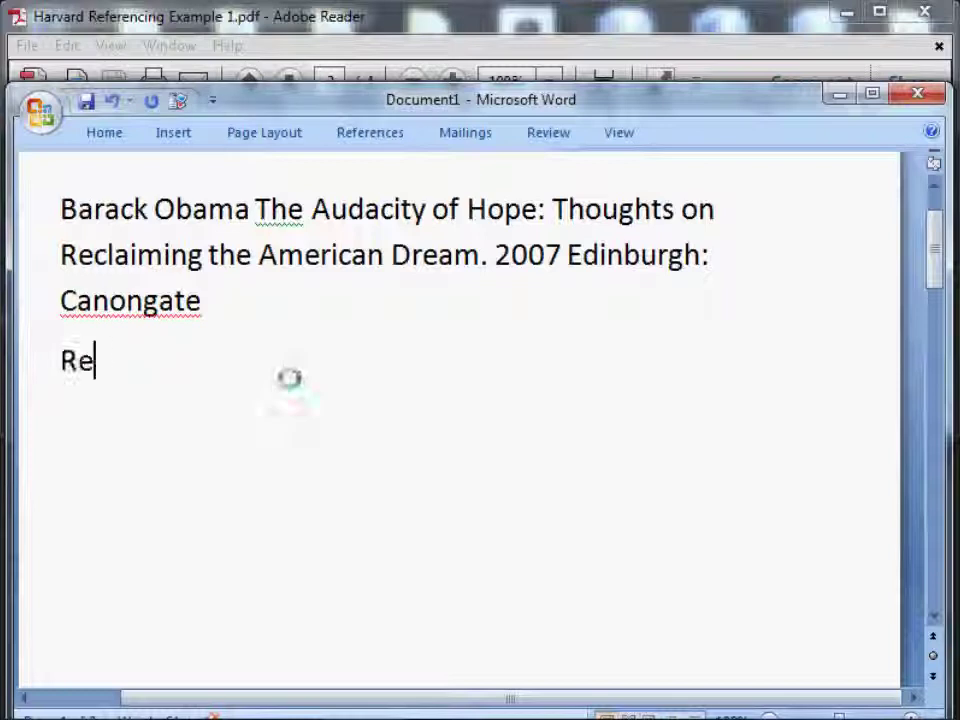
type("ferences")
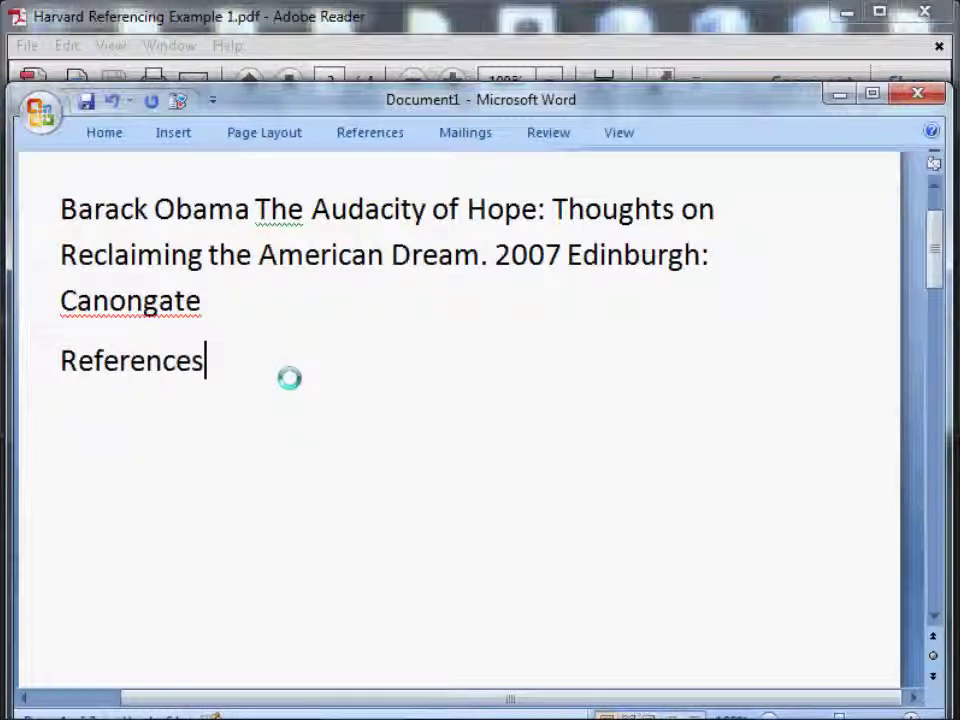
key("Home")
key("shift+Down")
key("shift+Left")
key("ctrl+b")
Start the reference entry below the References heading with the author and year "Obama, B. (2007)".
double_click(291, 379)
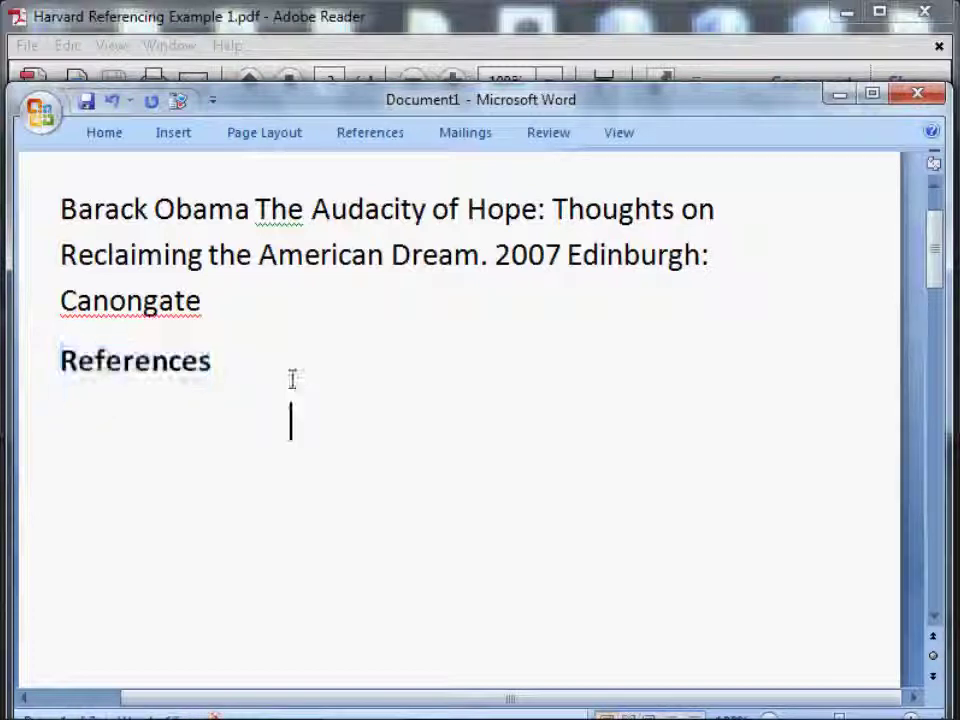
scroll(291, 379, "up", 1)
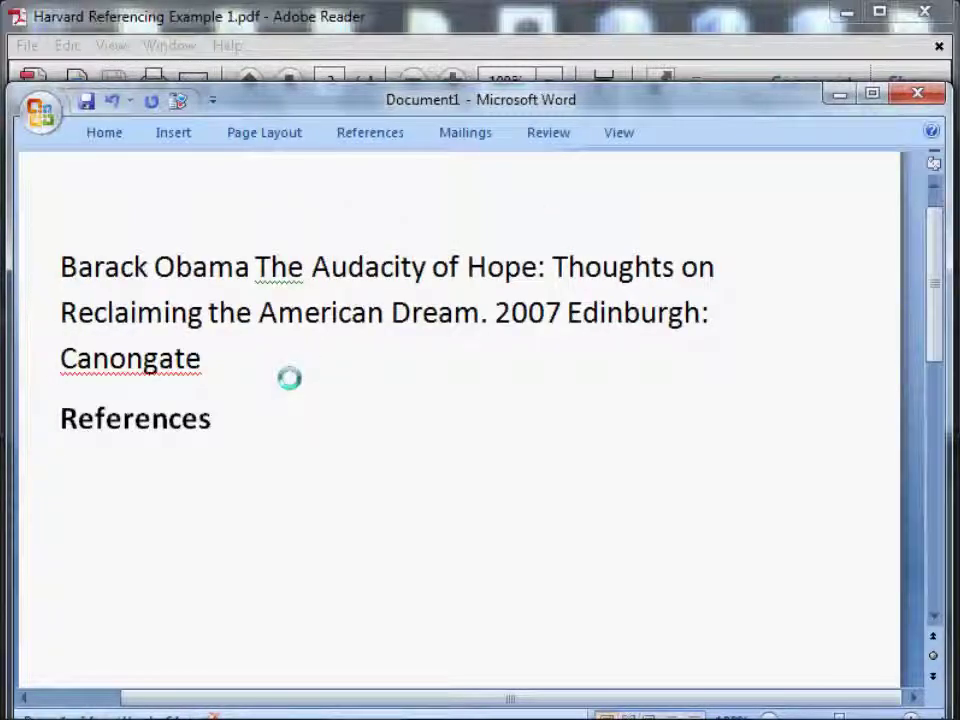
type("Obama")
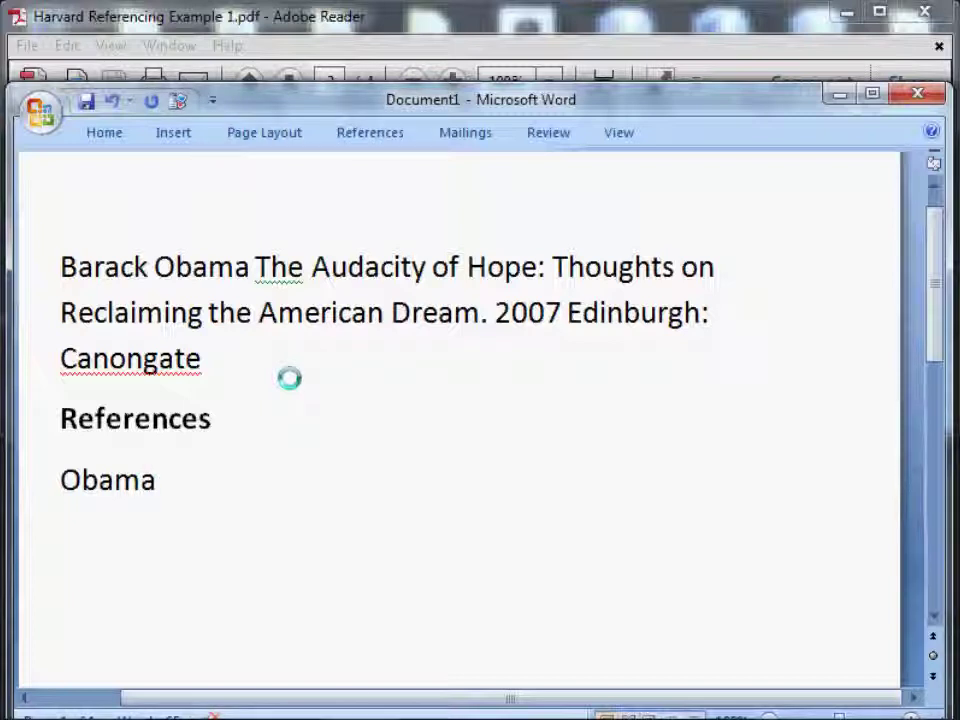
type(", B.")
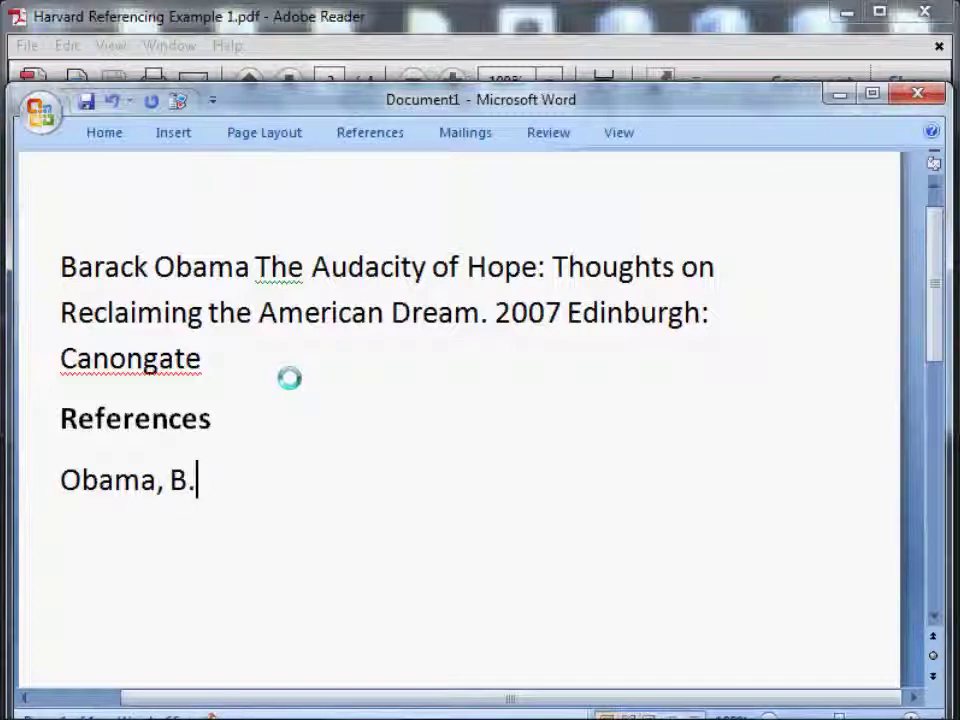
type(" (2007)")
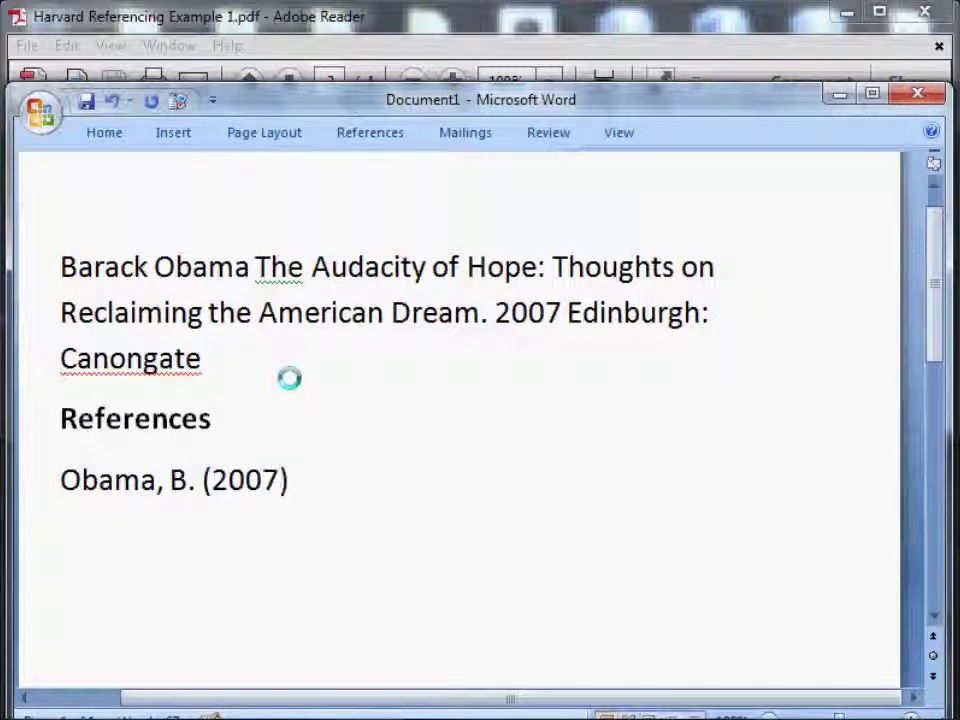
Copy the full book title with its subtitle from the first paragraph to follow "(2007)" in the reference, ending it with a full stop.
key("Up")
key("Up")
key("Up")
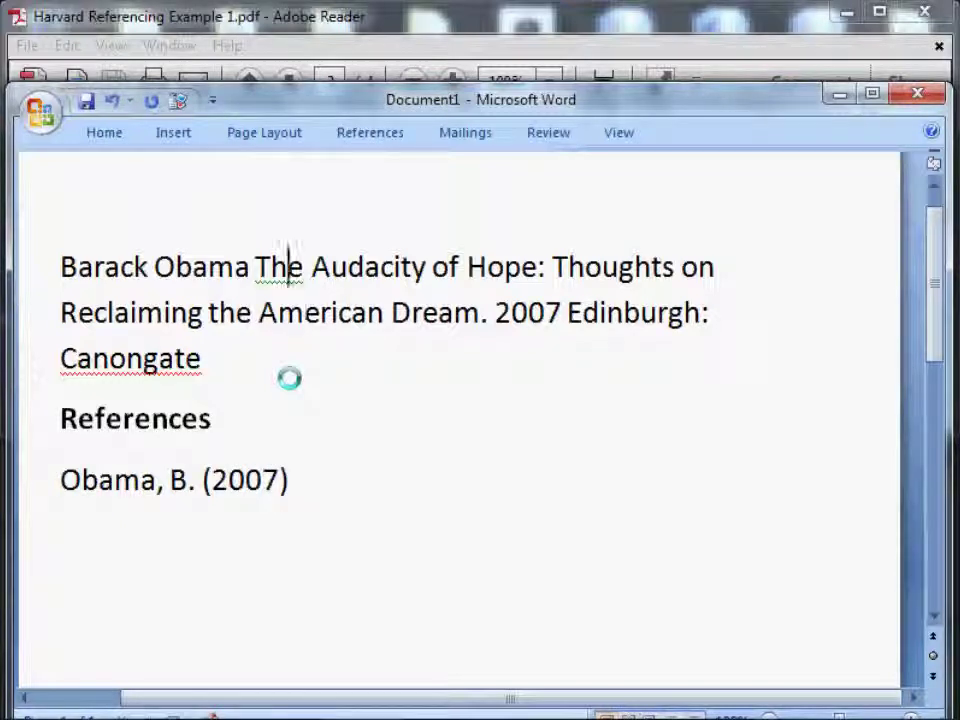
key("Left")
key("ctrl+shift+Right")
key("ctrl+shift+Right")
key("ctrl+shift+Right")
key("ctrl+shift+Right")
key("ctrl+shift+Right")
key("ctrl+shift+Right")
key("ctrl+shift+Right")
key("ctrl+shift+Right")
key("ctrl+shift+Right")
key("ctrl+shift+Right")
key("ctrl+shift+Right")
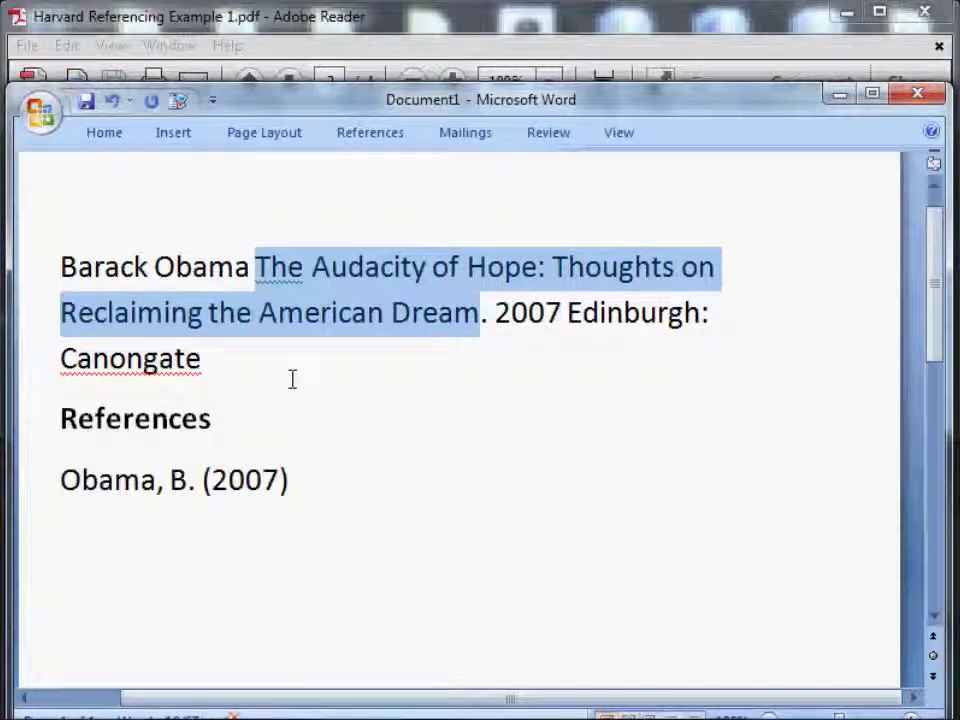
key("ctrl+c")
key("Down")
key("ctrl+End")
key("ctrl+v")
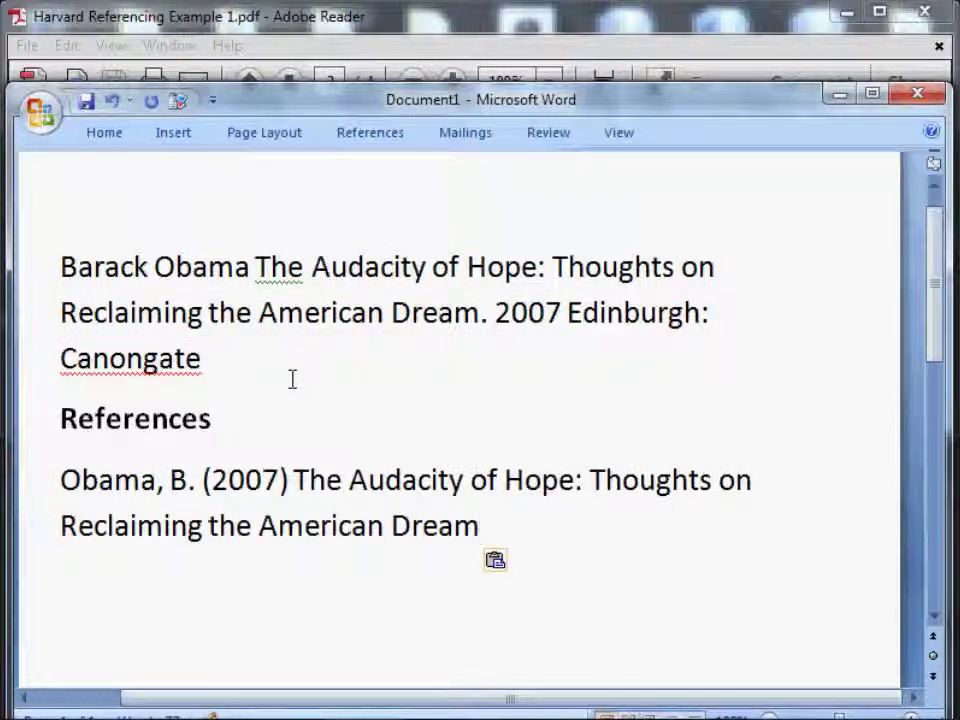
type(".")
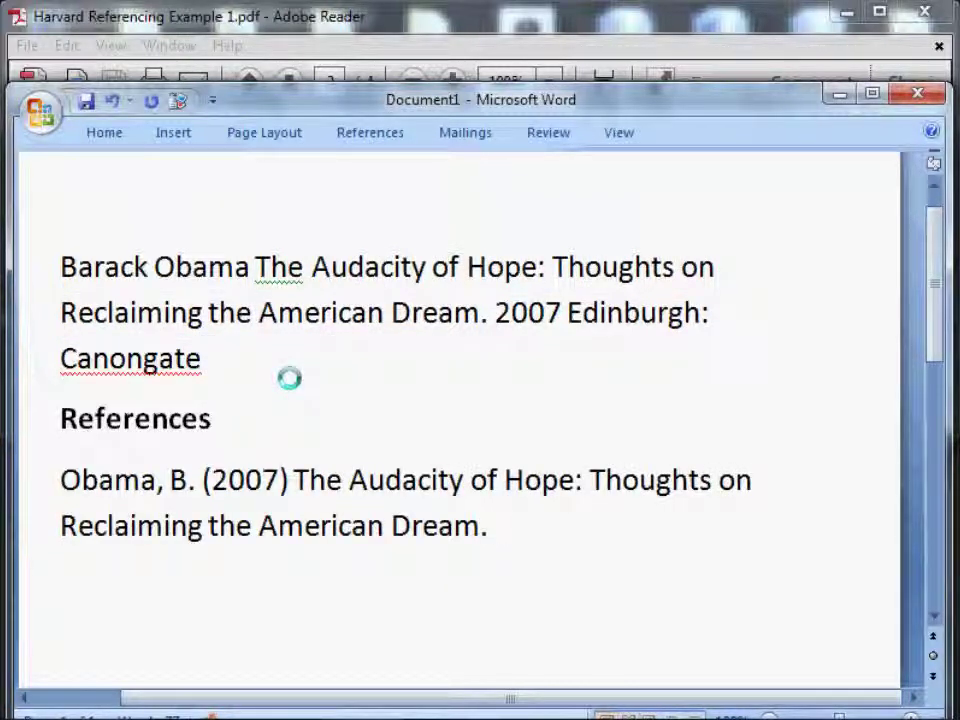
Copy "Edinburgh: Canongate" from the first paragraph to the end of the reference entry and finish it with a full stop.
key("Up")
key("Up")
key("Up")
key("ctrl+Right")
key("shift+End")
key("shift+Down")
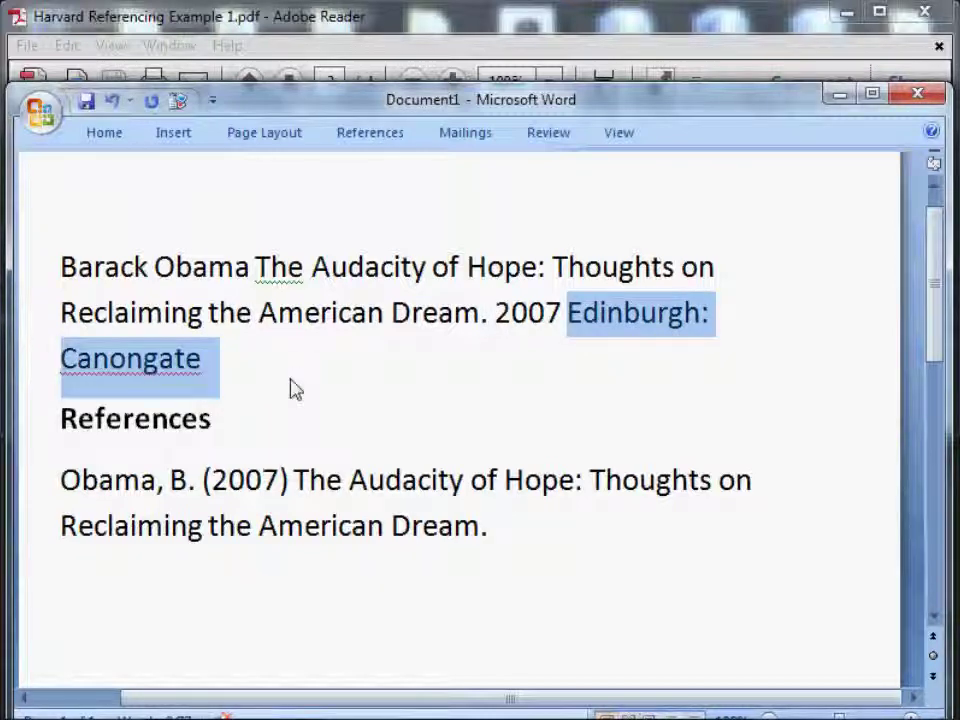
key("ctrl+c")
key("Down")
key("Down")
key("Down")
key("End")
key("ctrl+v")
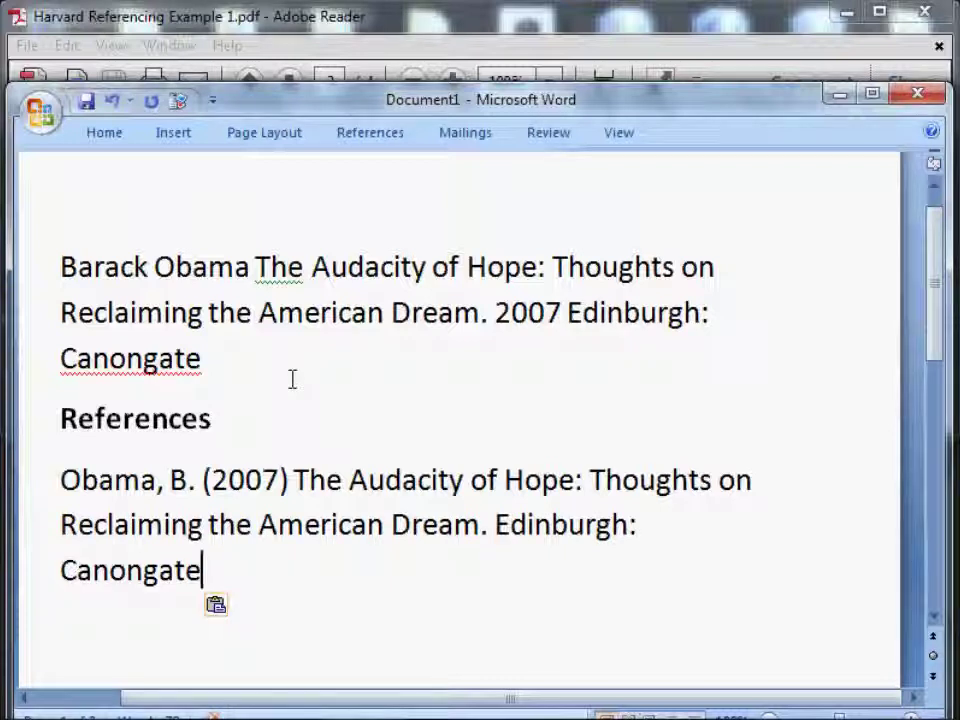
type(".")
Italicize the title "The Audacity of Hope: Thoughts on Reclaiming the American Dream." in the reference entry.
key("Up")
key("Up")
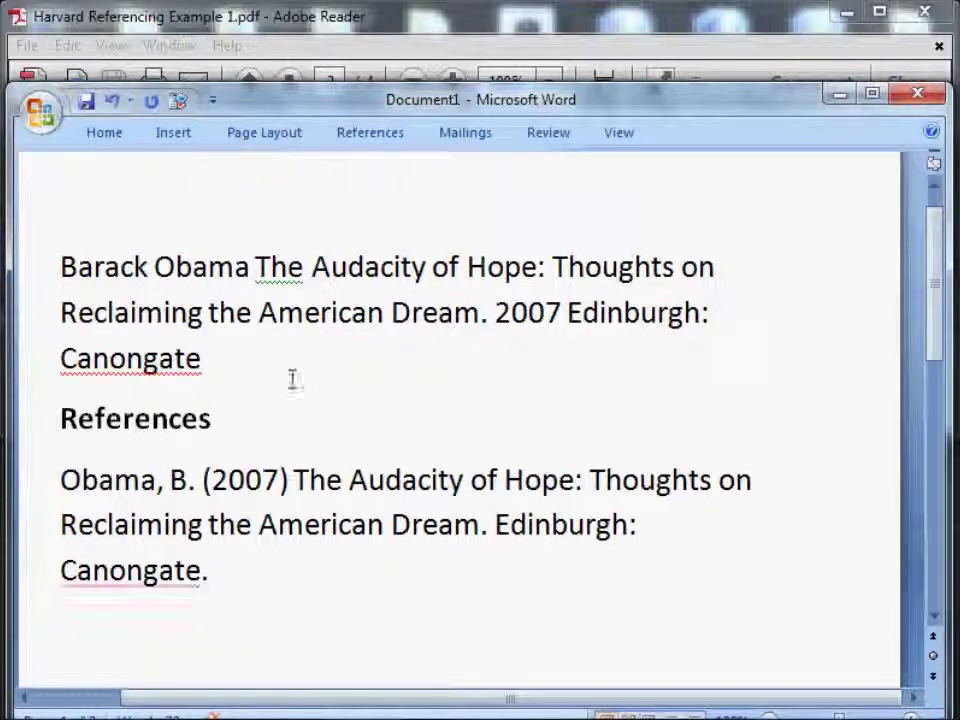
key("Right")
key("Right")
key("Right")
key("Right")
key("Right")
key("Right")
key("shift+End")
key("ctrl+shift+Right")
key("ctrl+shift+Right")
key("ctrl+shift+Right")
key("ctrl+shift+Right")
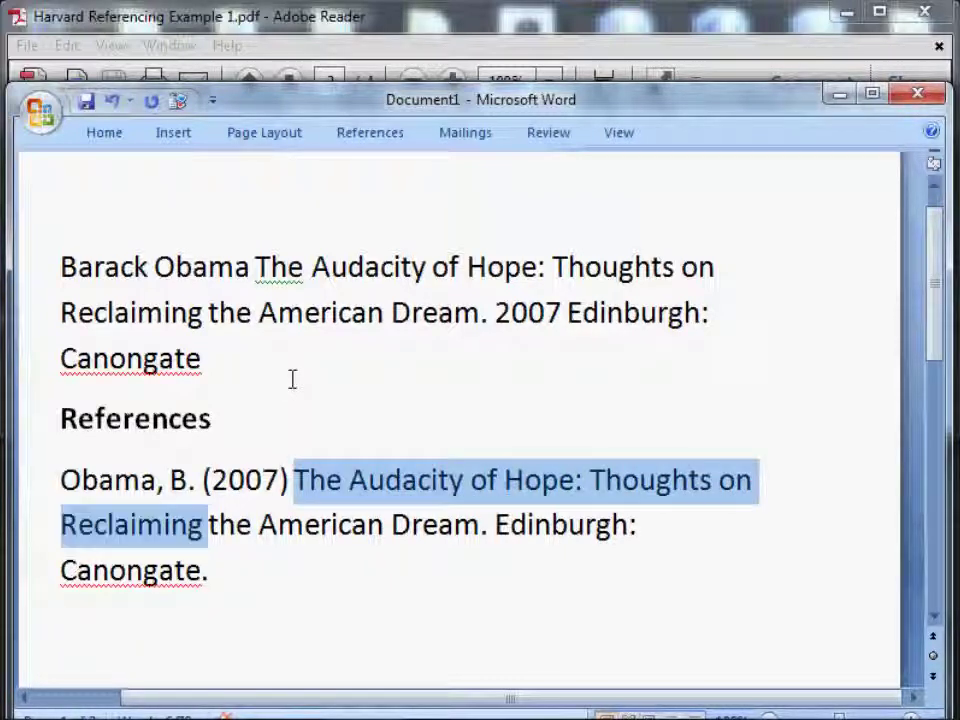
key("shift+Right")
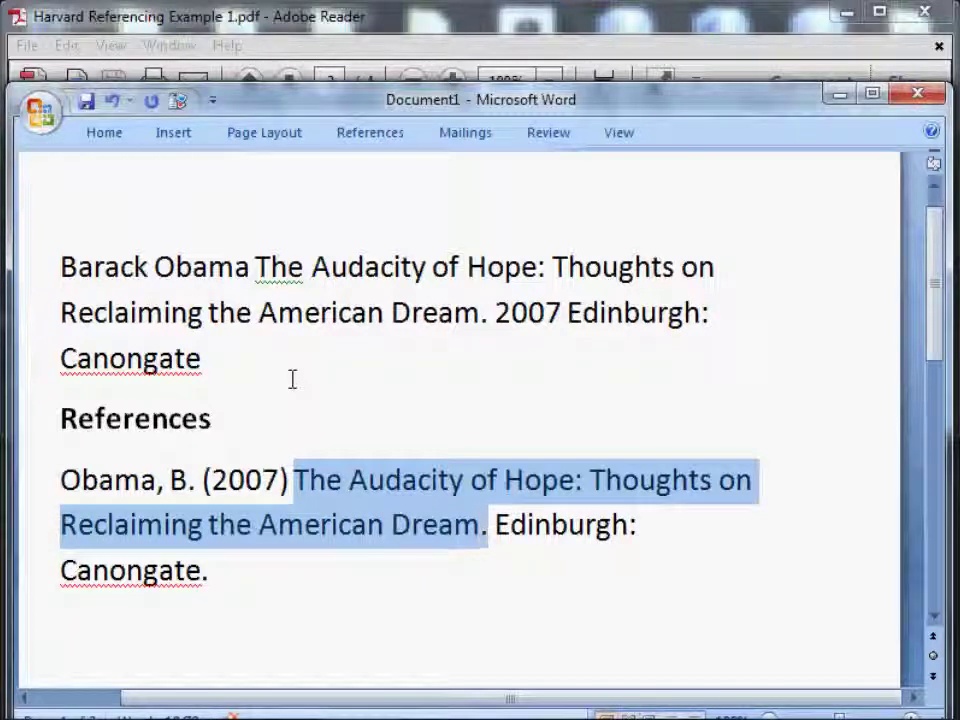
key("ctrl+i")
key("ctrl+End")
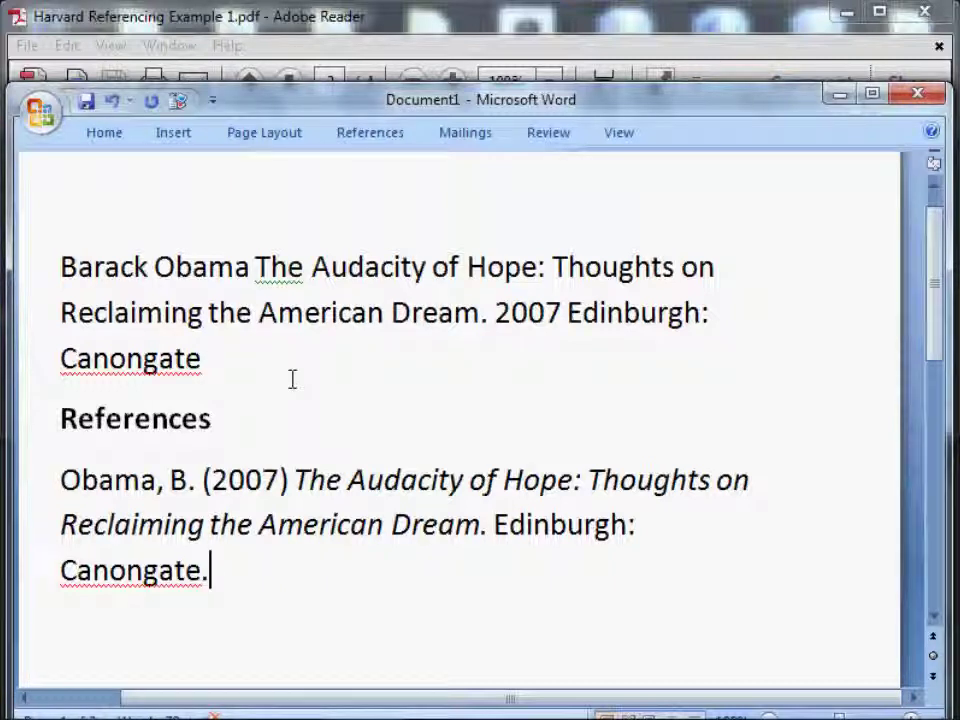
Switch to the Adobe Reader PDF and find the Prologue passage on page 9 containing the words "versions of absolute truth".
left_click(472, 27)
scroll(590, 349, "down", 3)
scroll(590, 349, "down", 10)
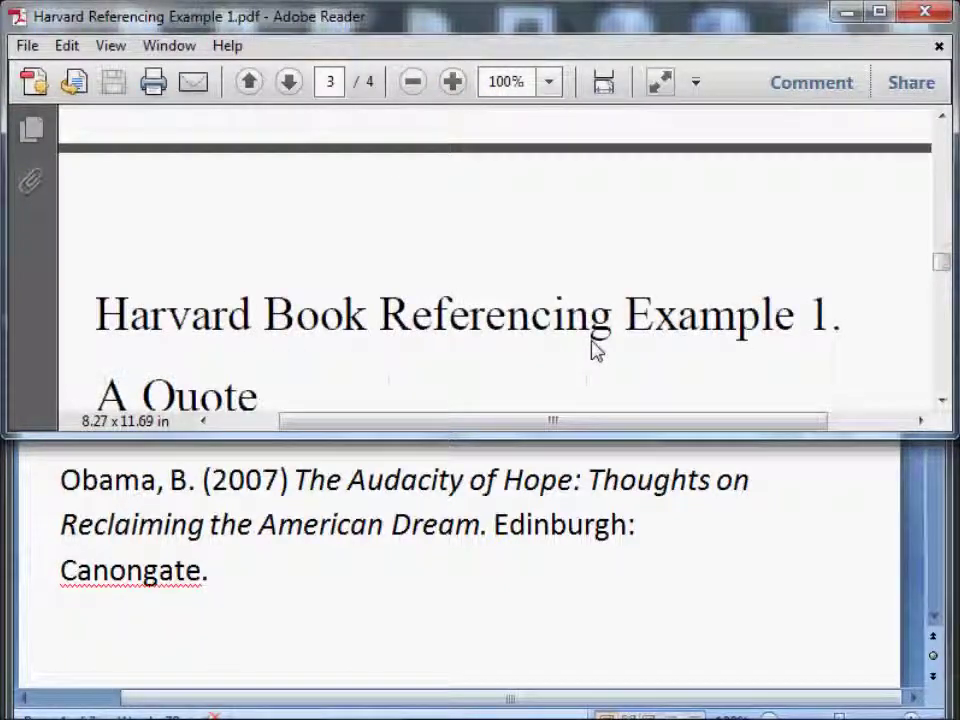
scroll(590, 349, "down", 6)
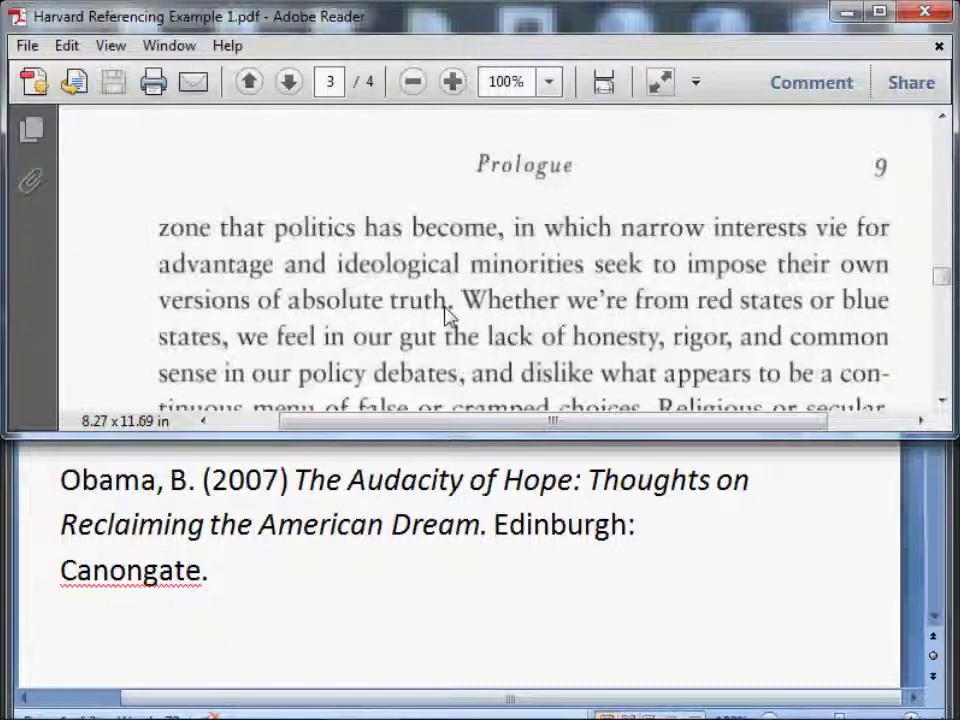
Switch back to Word and cut the paragraph that quotes "ideological minorities seek to impose their own versions of absolute truth", including its citation.
left_click(262, 587)
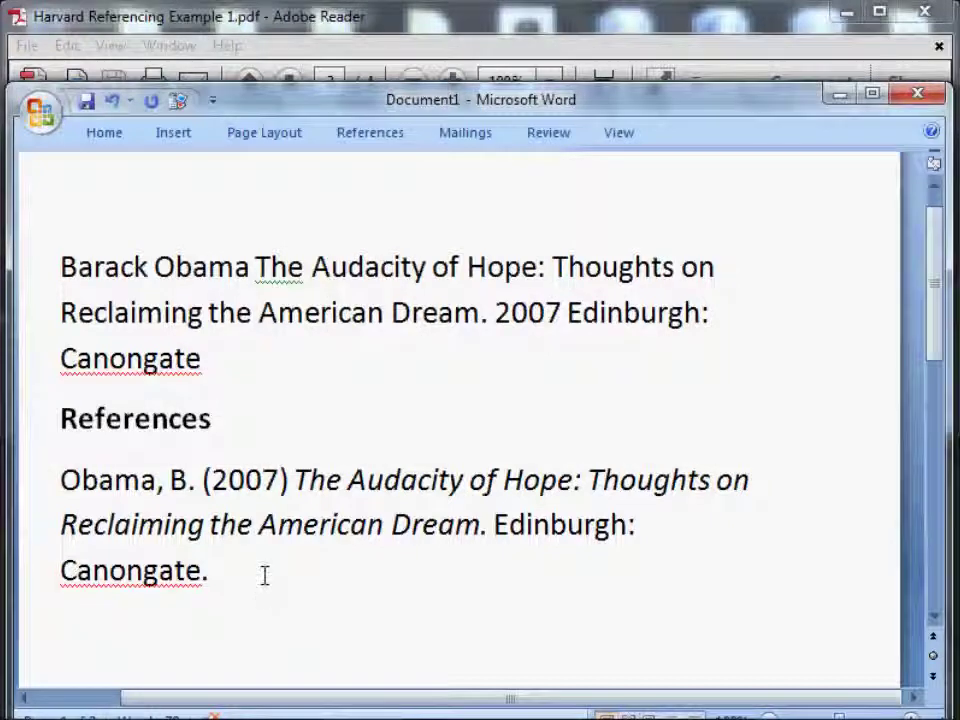
scroll(615, 614, "down", 3)
scroll(615, 614, "up", 3)
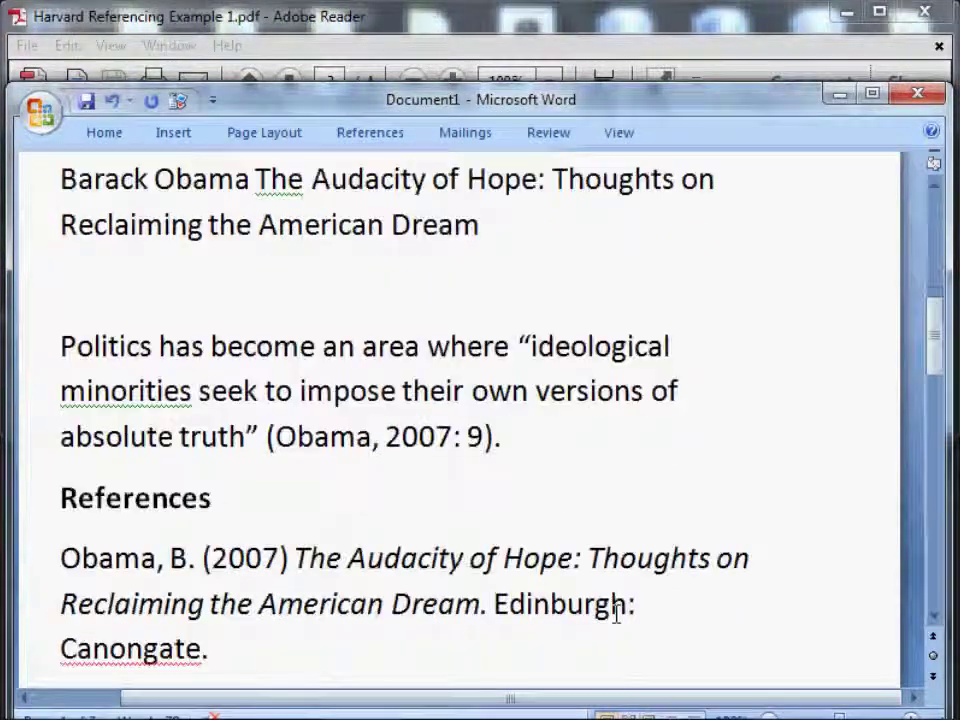
left_click_drag(498, 444, 386, 440)
triple_click(208, 360)
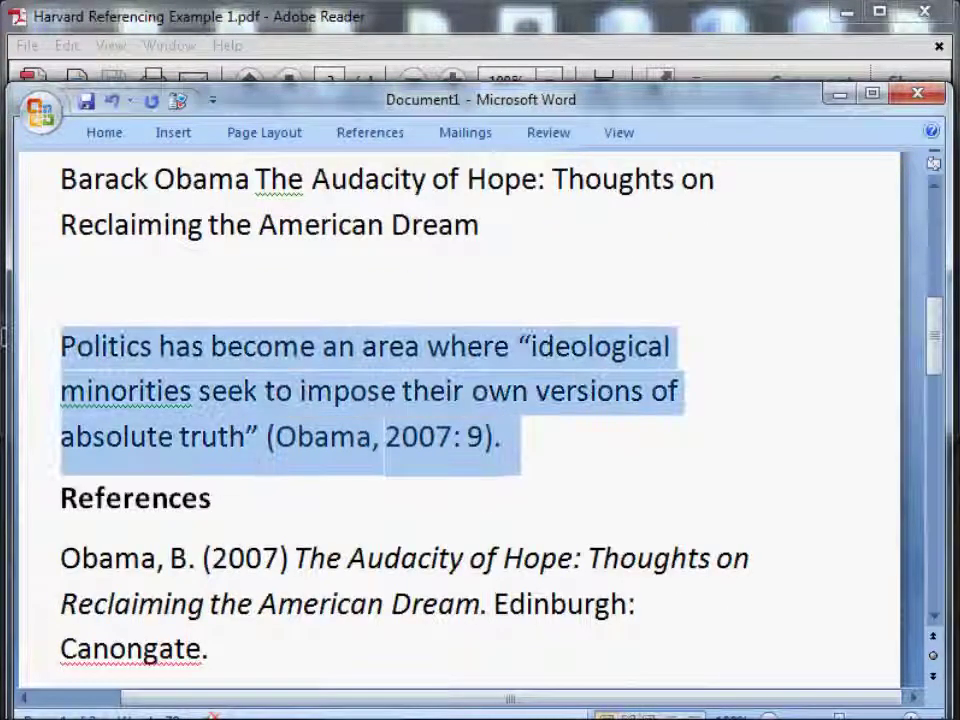
right_click(208, 358)
left_click(260, 369)
Replace the book details paragraph at the start of the document with the cut quote paragraph and remove the extra blank lines.
scroll(360, 542, "up", 7)
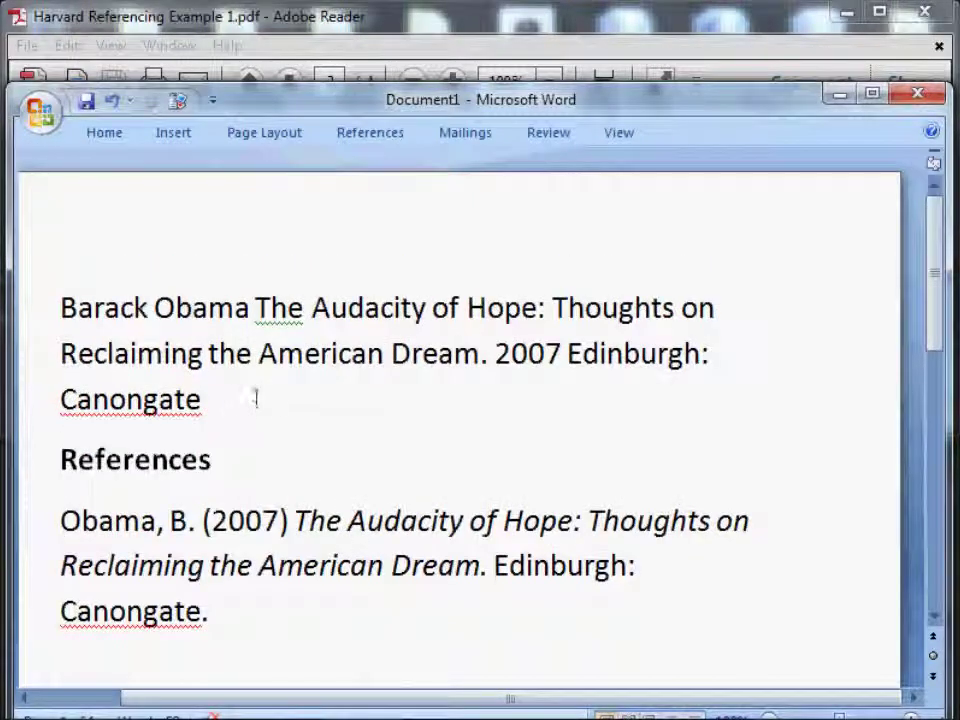
double_click(21, 316)
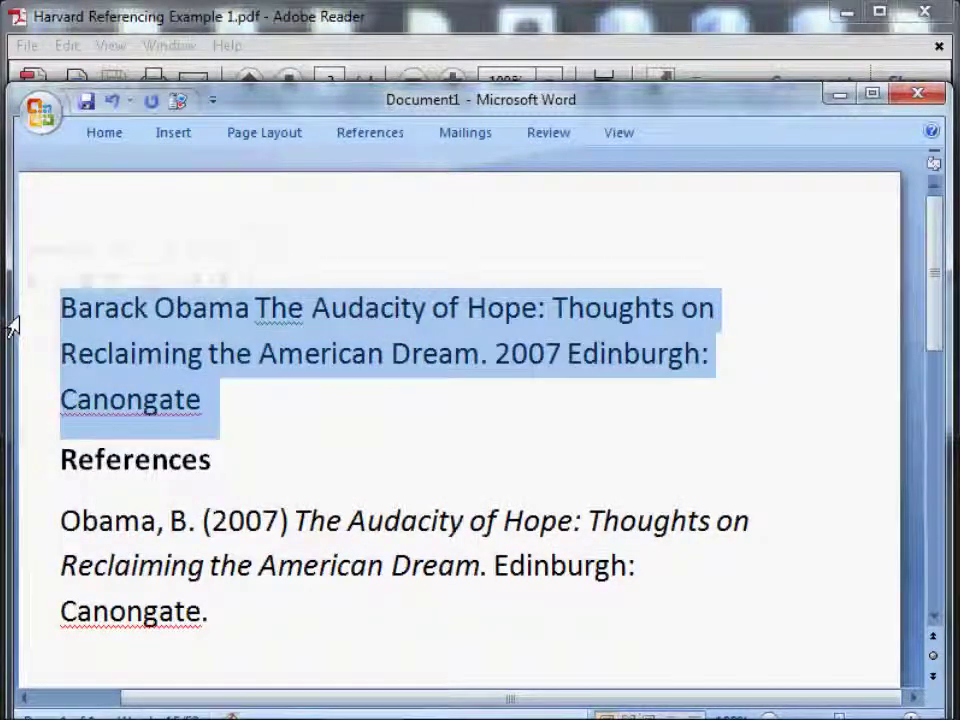
key("ctrl+x")
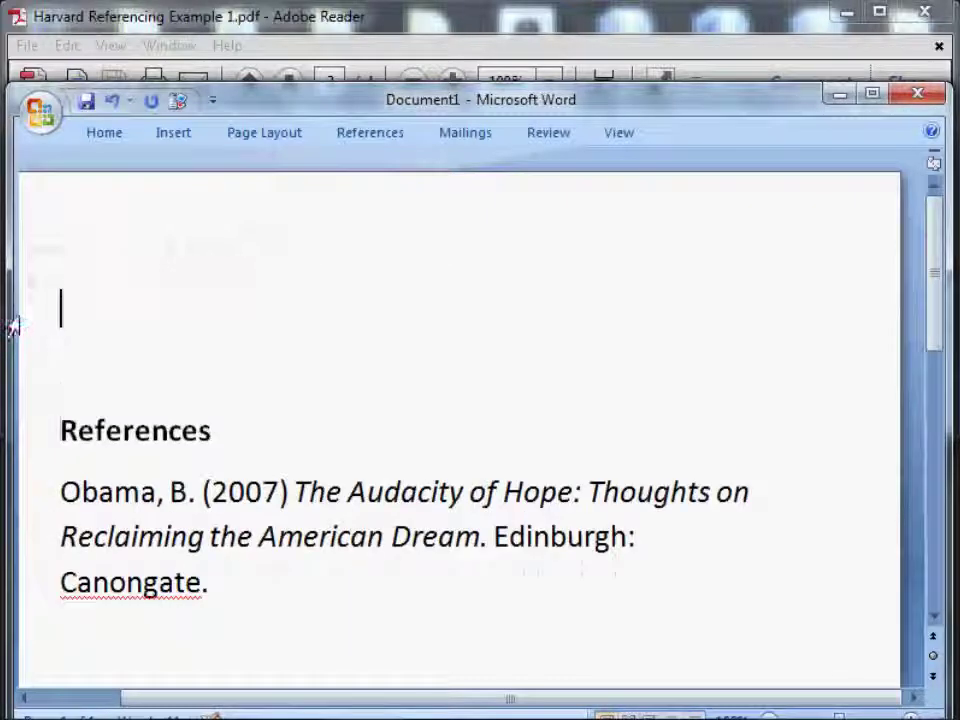
key("ctrl+v")
key("Delete")
key("Delete")
key("Up")
key("Up")
key("Up")
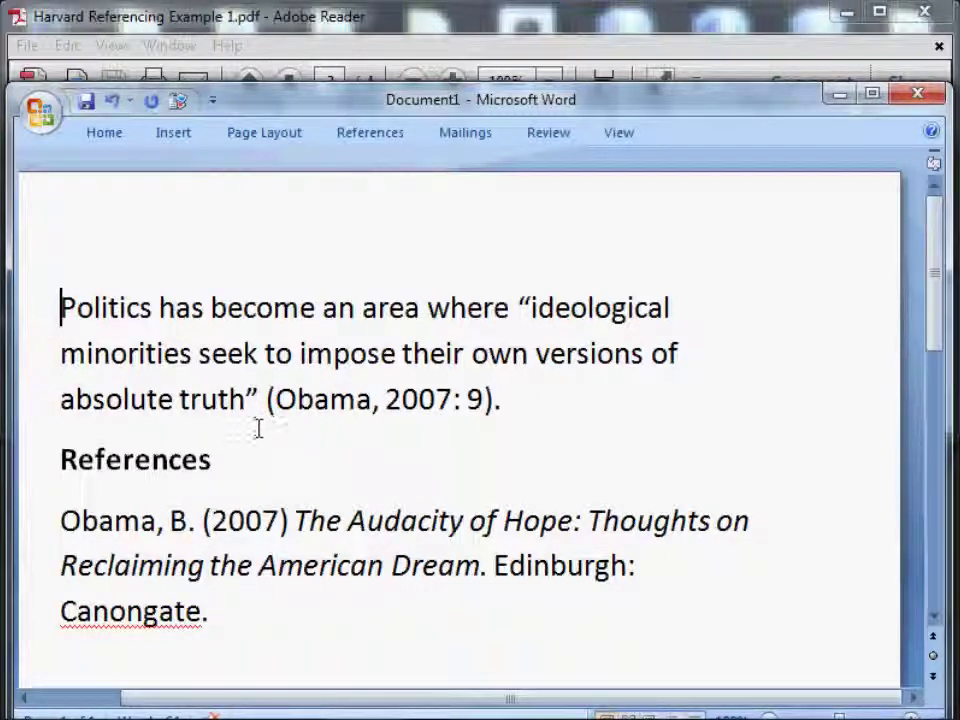
Compare the author surname and year in the in-text citation with those in the reference entry.
left_click_drag(278, 400, 371, 416)
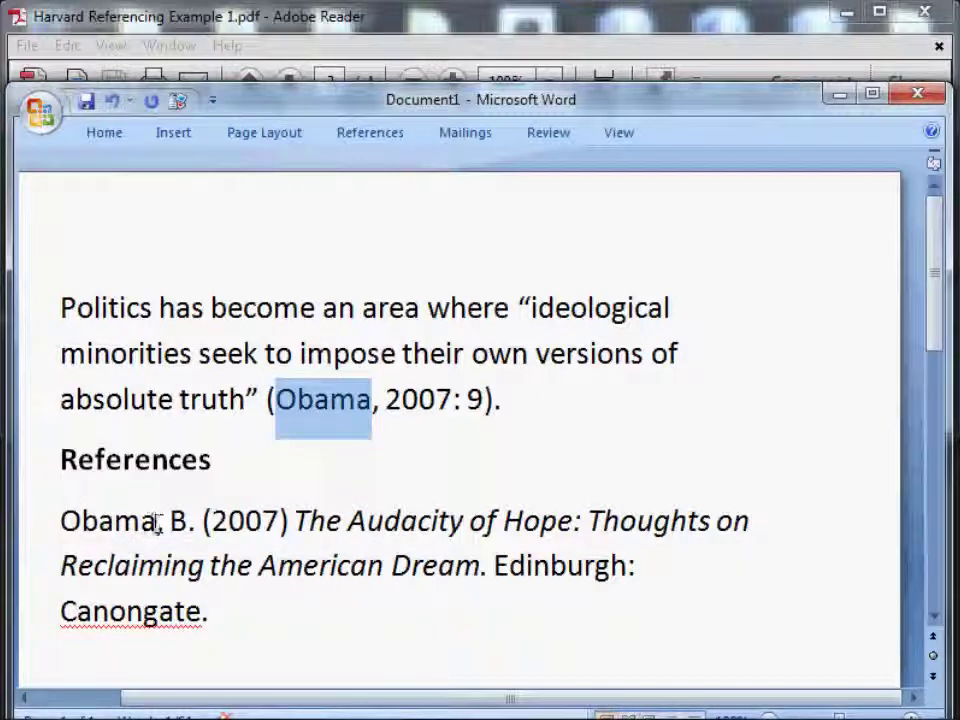
left_click_drag(156, 521, 60, 519)
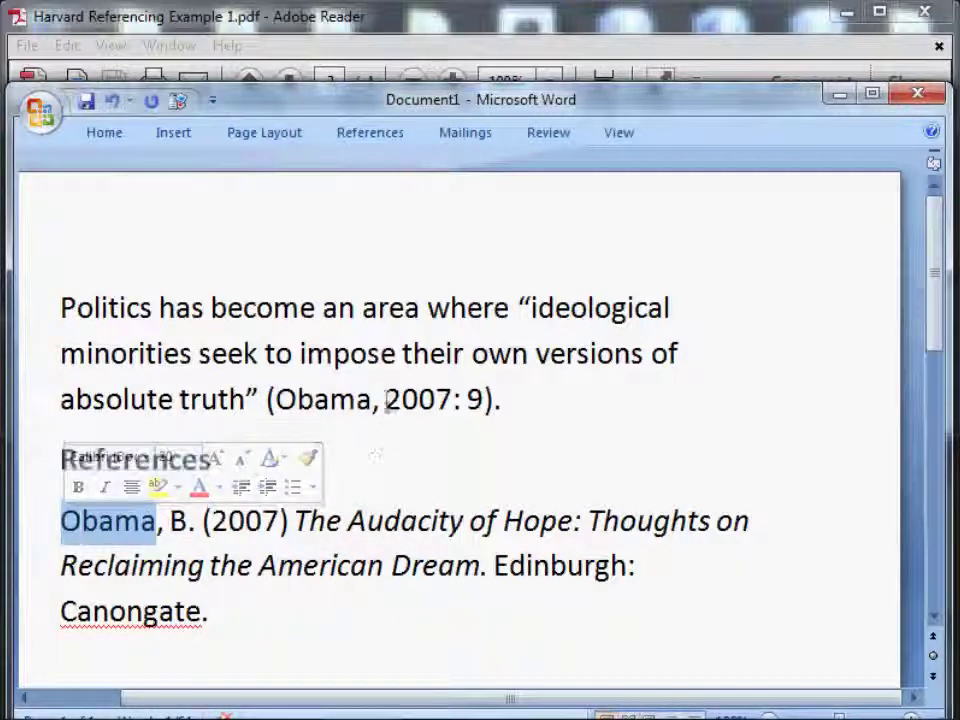
left_click(385, 399)
left_click_drag(385, 399, 451, 400)
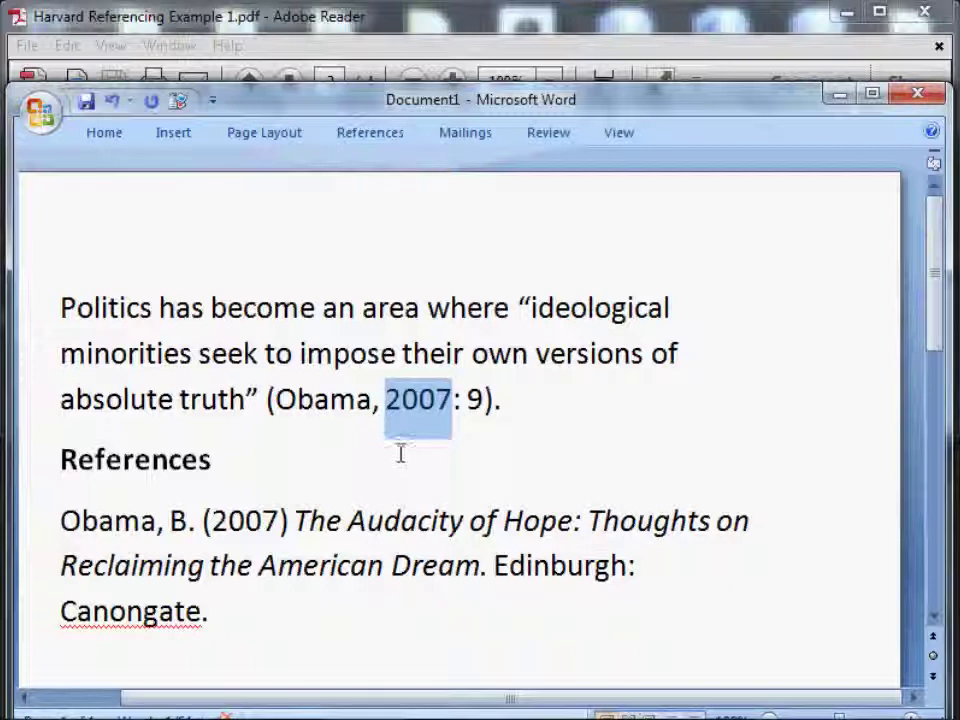
left_click_drag(279, 520, 214, 520)
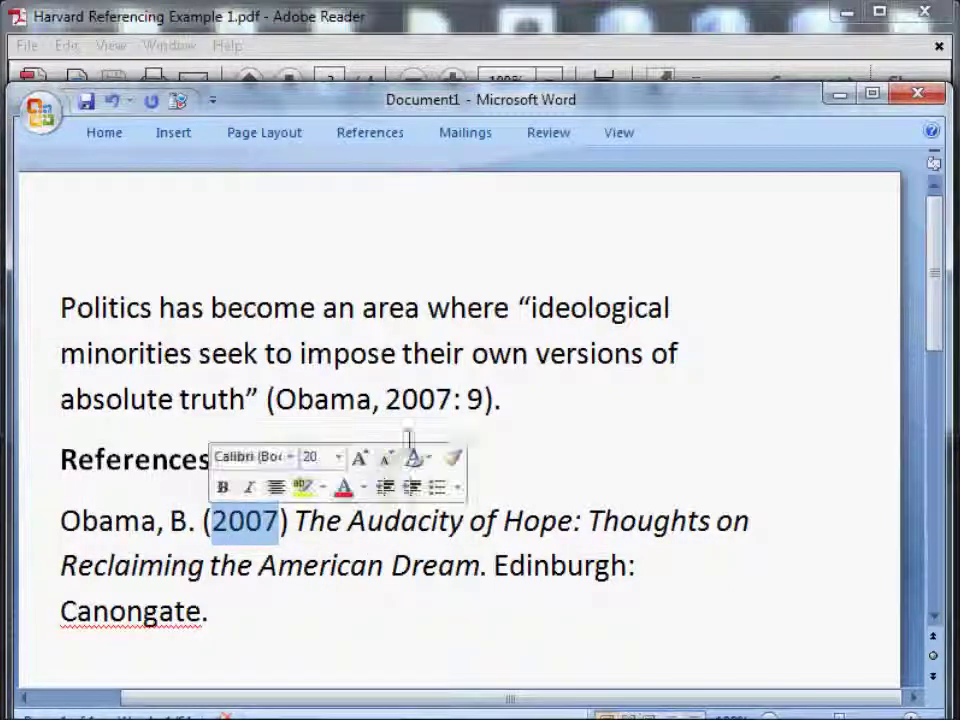
Try a "p" before the page number 9 in the in-text citation and remove it again.
left_click(470, 400)
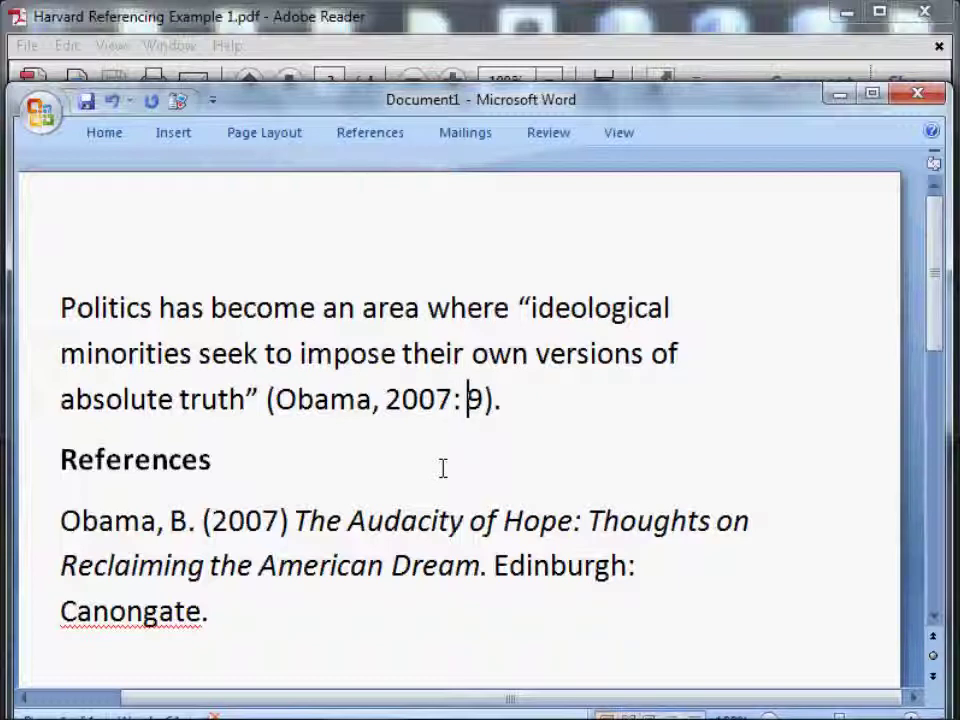
type("p")
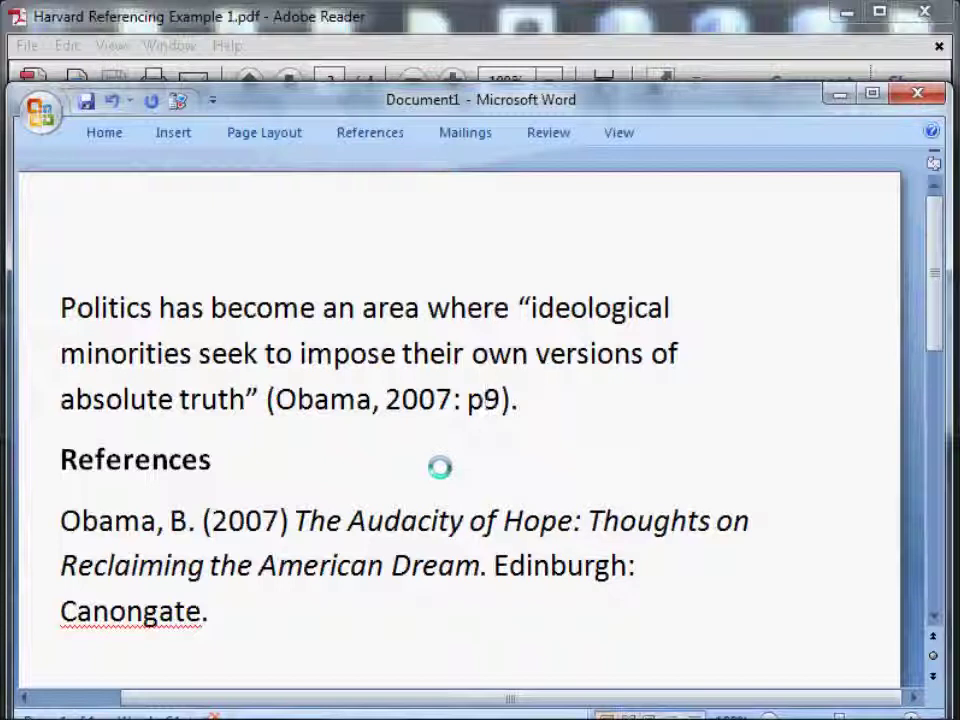
key("BackSpace")
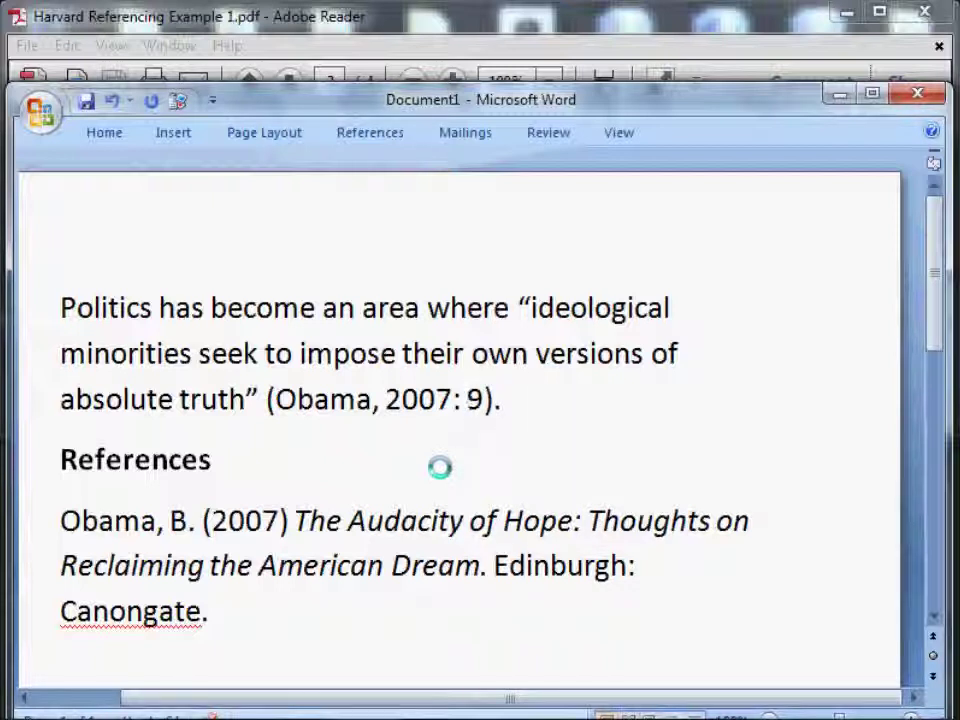